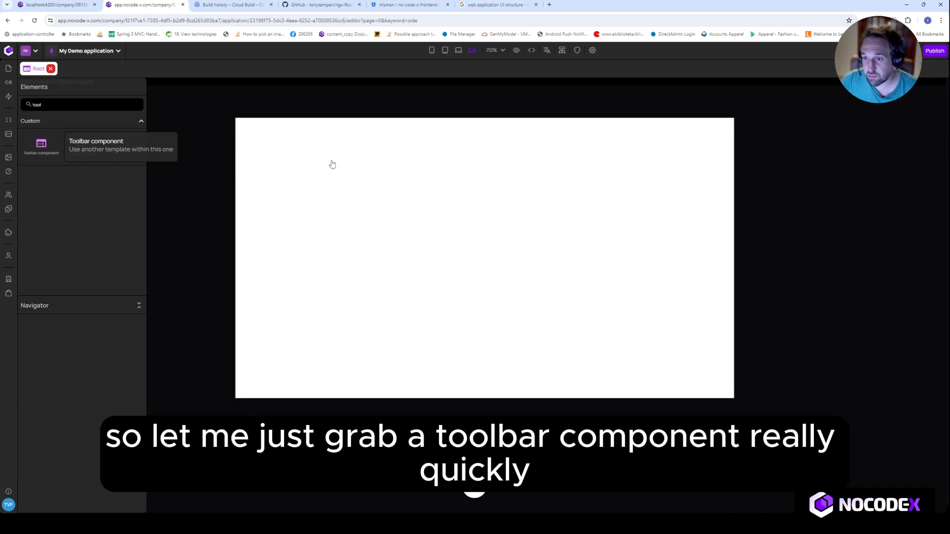
Find the Full Sidenav component by filtering for "side" and place it on the Root page below the toolbar
{"action": "double_click", "coordinate": [35, 105]}
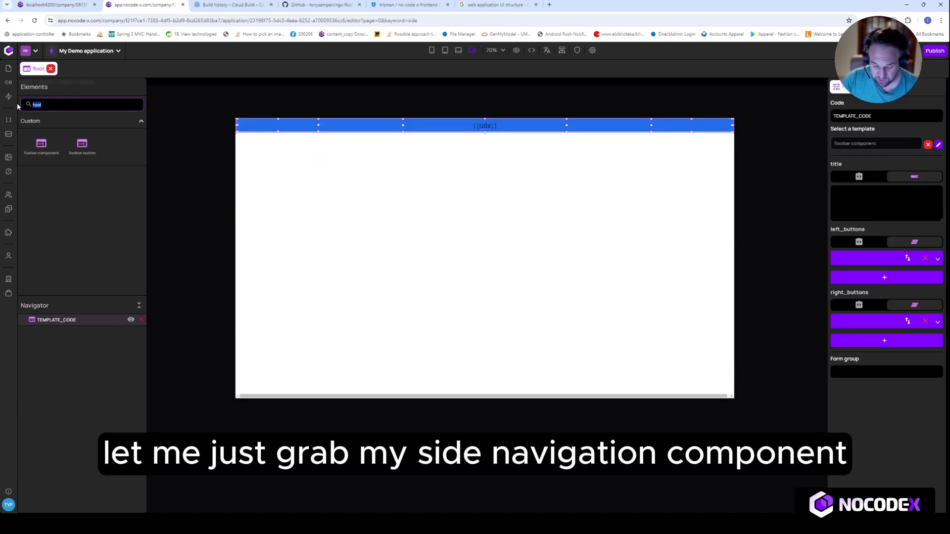
{"action": "type", "text": "side"}
{"action": "left_click_drag", "start_coordinate": [40, 148], "coordinate": [278, 195]}
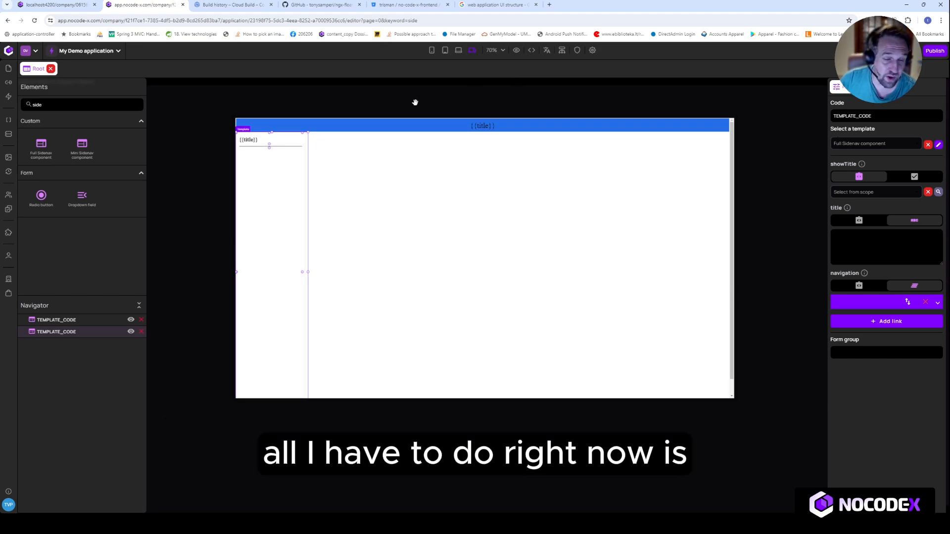
Add a child template beneath Root in the page hierarchy and return to the Root page
{"action": "left_click", "coordinate": [562, 51]}
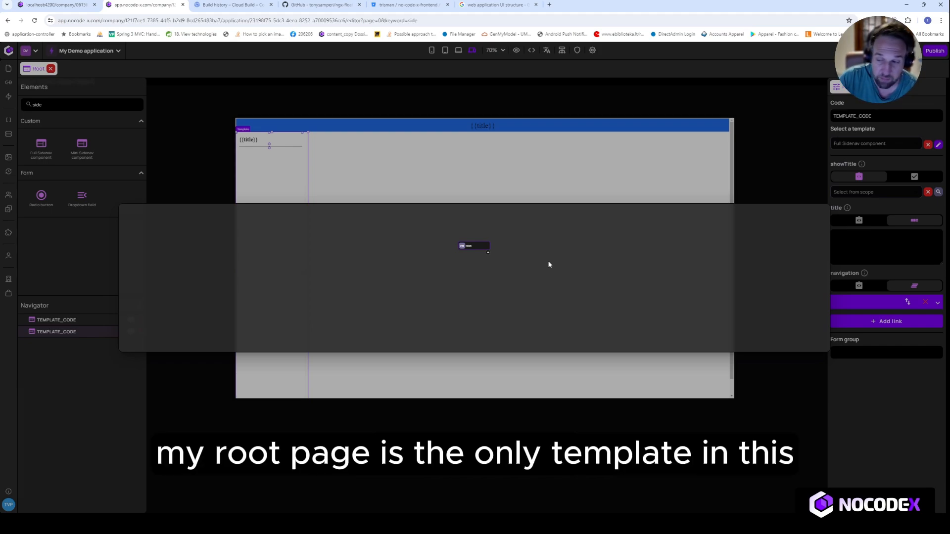
{"action": "scroll", "coordinate": [491, 271], "scroll_direction": "up", "scroll_amount": 3}
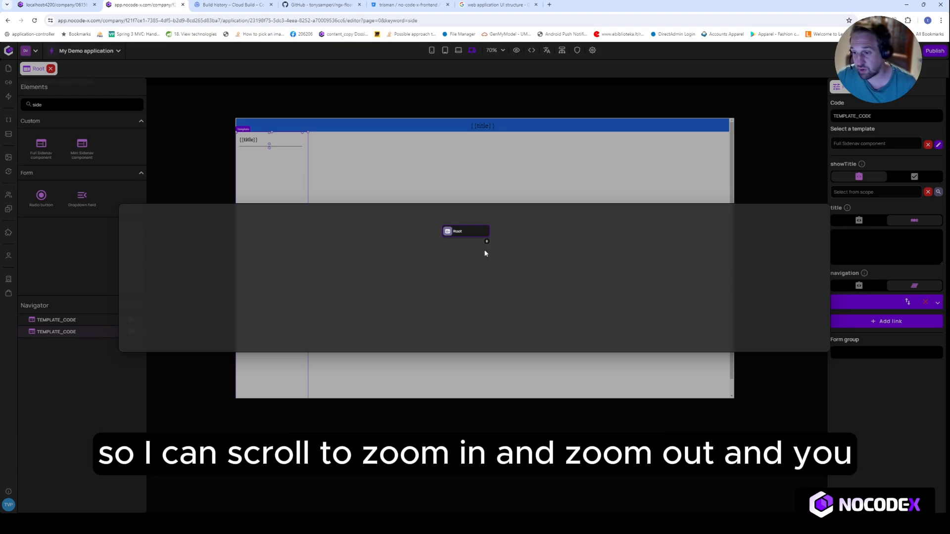
{"action": "left_click_drag", "start_coordinate": [466, 271], "coordinate": [476, 298]}
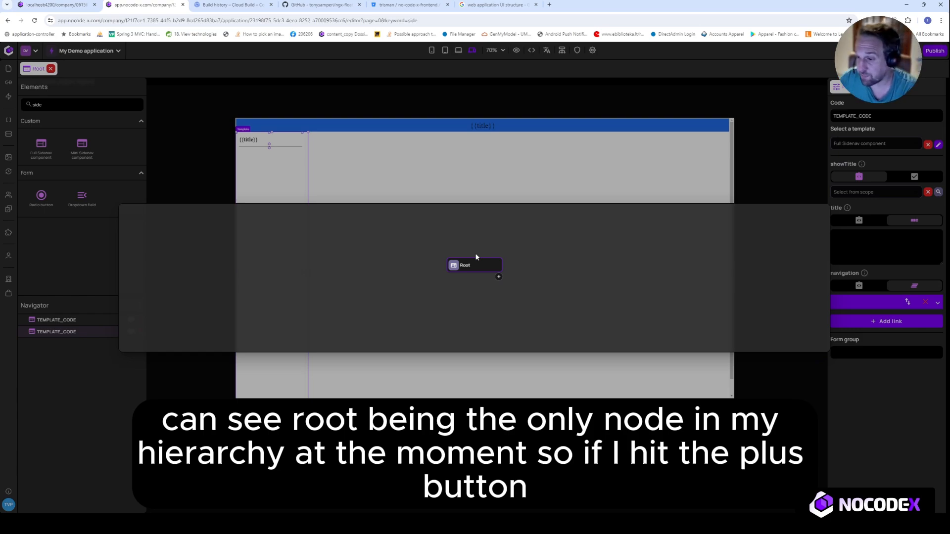
{"action": "left_click_drag", "start_coordinate": [476, 306], "coordinate": [473, 275]}
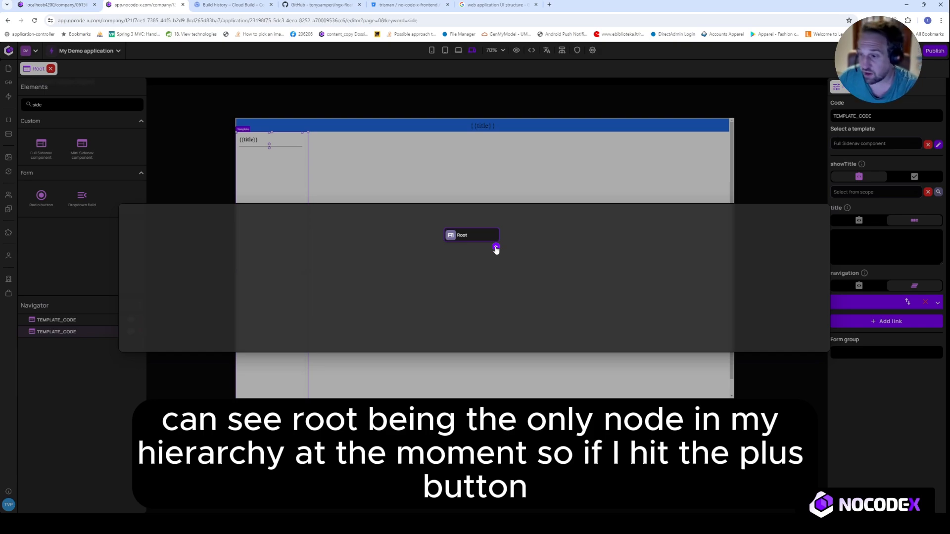
{"action": "left_click", "coordinate": [496, 247]}
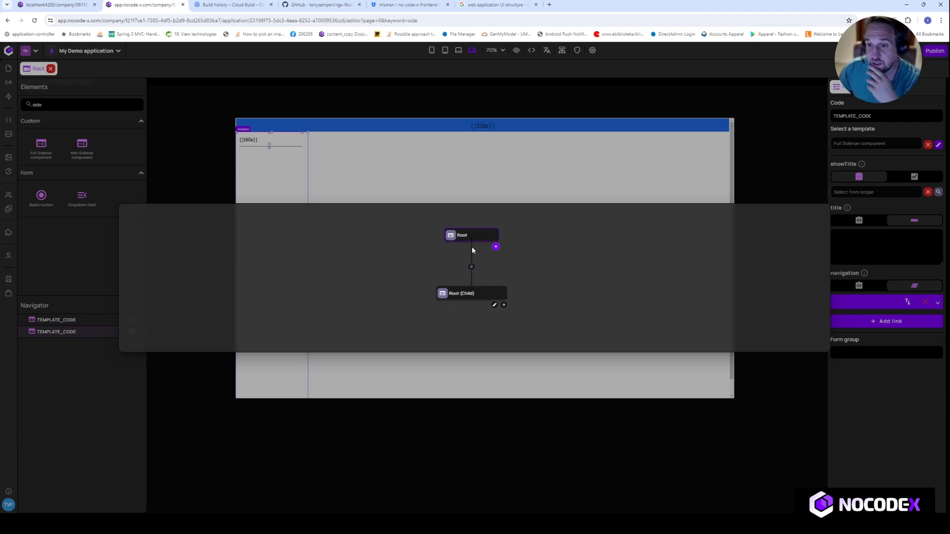
{"action": "left_click", "coordinate": [380, 162]}
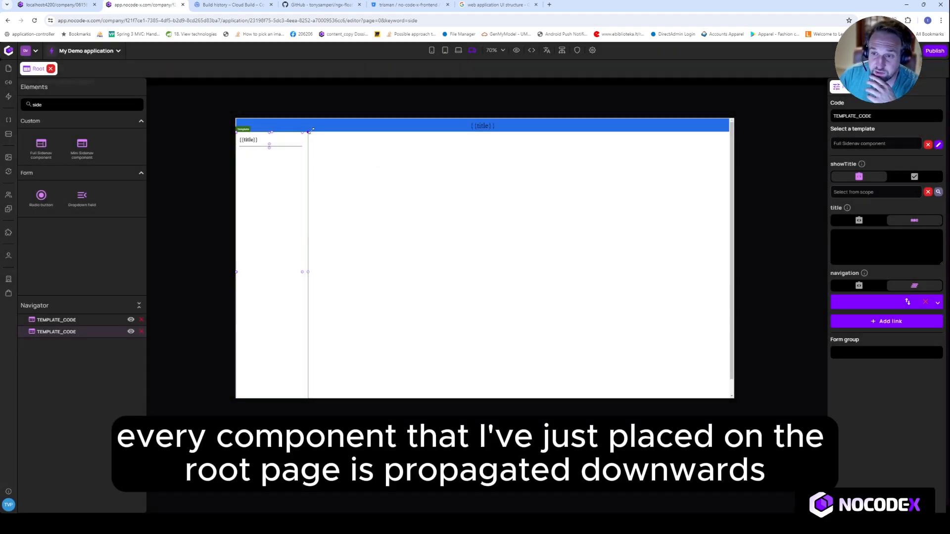
{"action": "left_click", "coordinate": [315, 130]}
{"action": "left_click", "coordinate": [281, 198]}
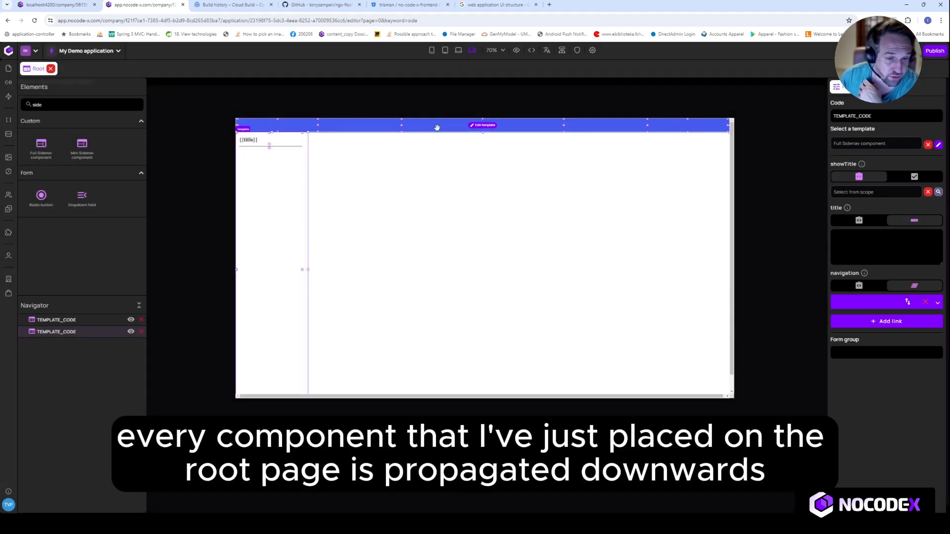
{"action": "left_click", "coordinate": [419, 129]}
{"action": "left_click", "coordinate": [420, 130]}
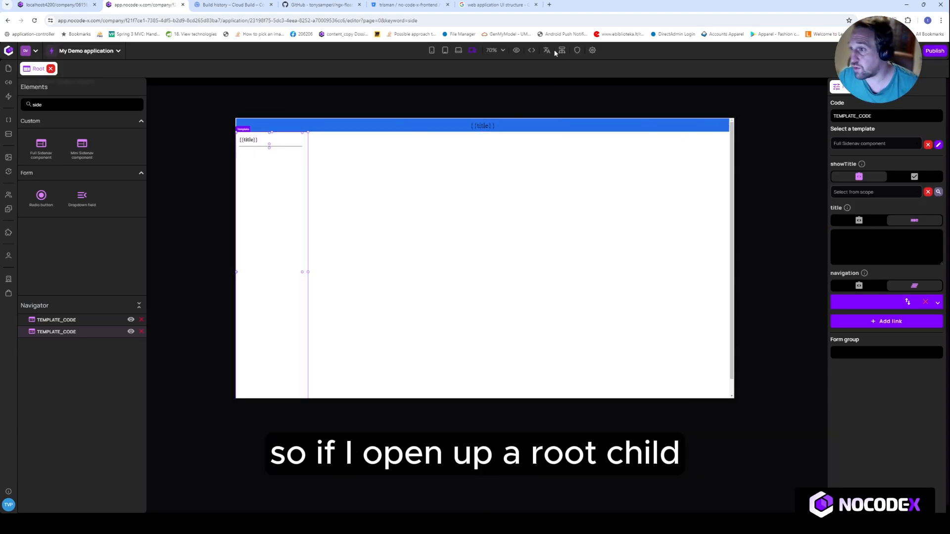
Open the Root (Child) template from the hierarchy and inspect its inherited side navigation and toolbar
{"action": "left_click", "coordinate": [561, 51]}
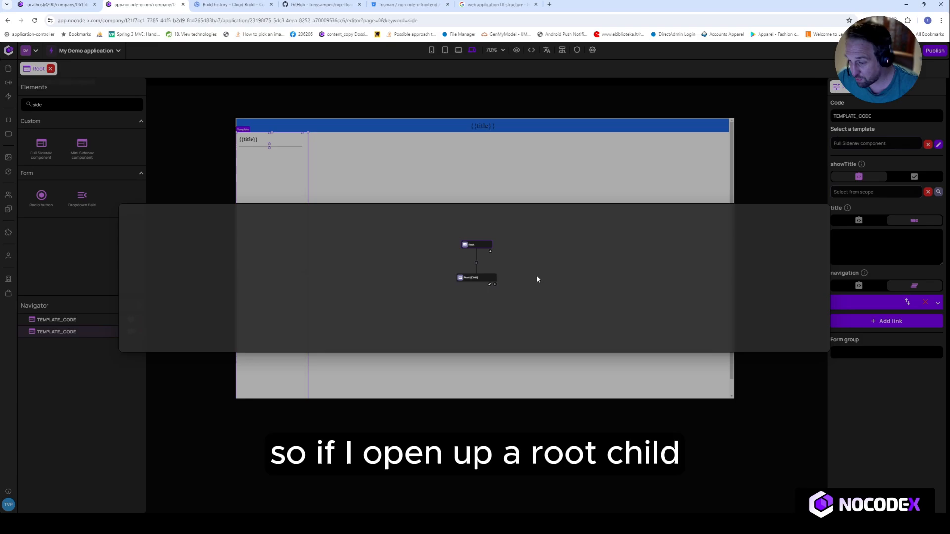
{"action": "left_click", "coordinate": [496, 290]}
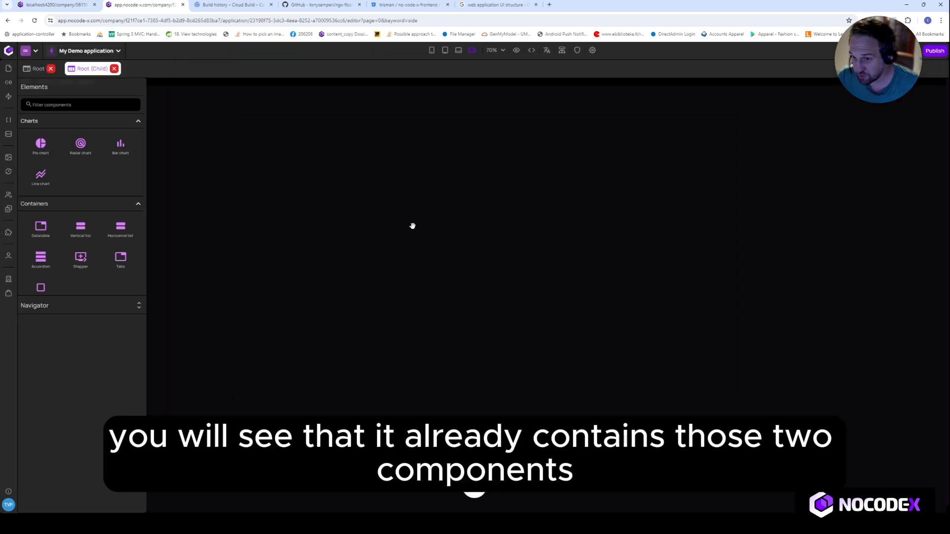
{"action": "left_click", "coordinate": [297, 237]}
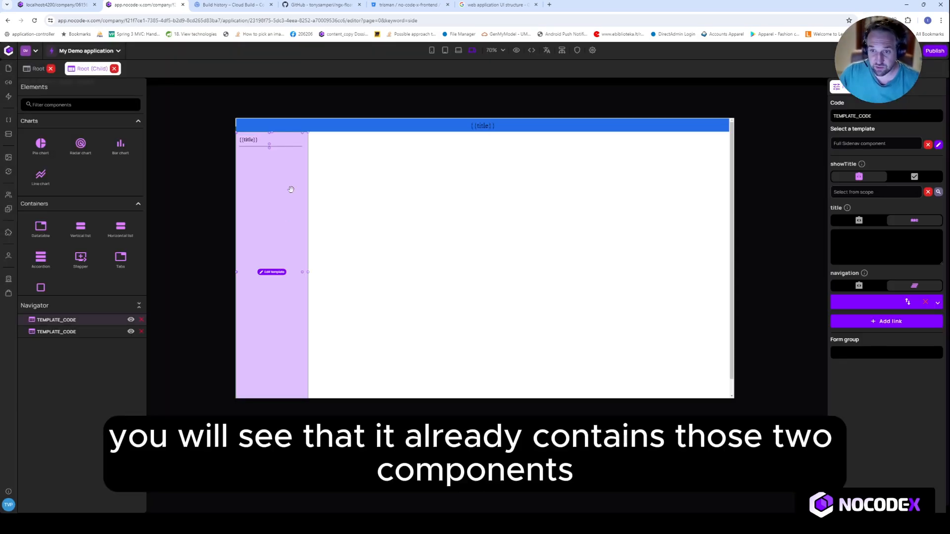
{"action": "left_click", "coordinate": [348, 129]}
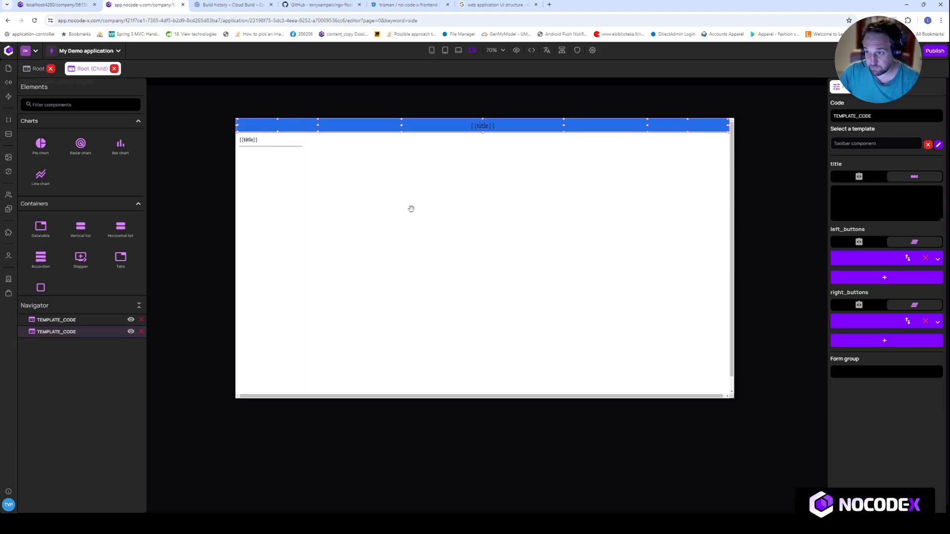
Rename the Root (Child) template to "Section 1" in its template properties
{"action": "left_click", "coordinate": [562, 51]}
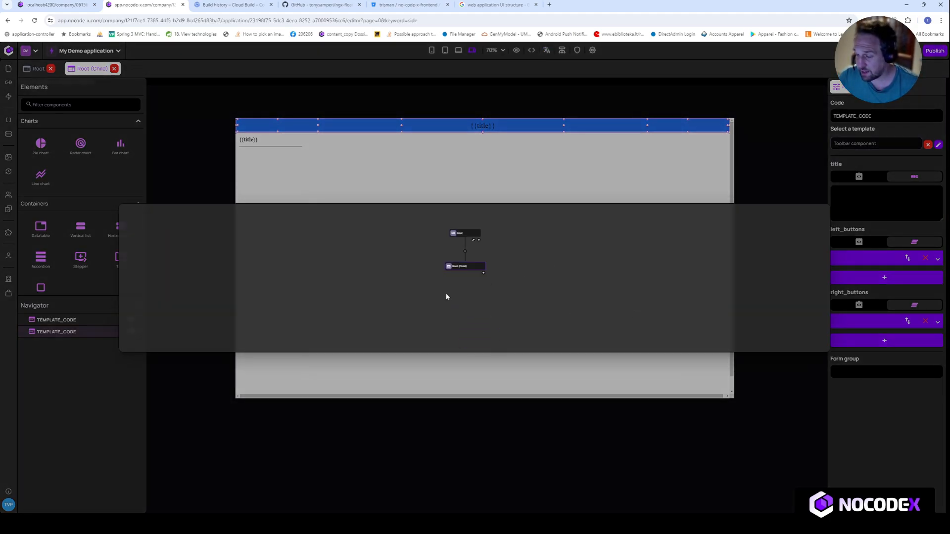
{"action": "left_click", "coordinate": [581, 181]}
{"action": "left_click", "coordinate": [592, 50]}
{"action": "left_click", "coordinate": [307, 222]}
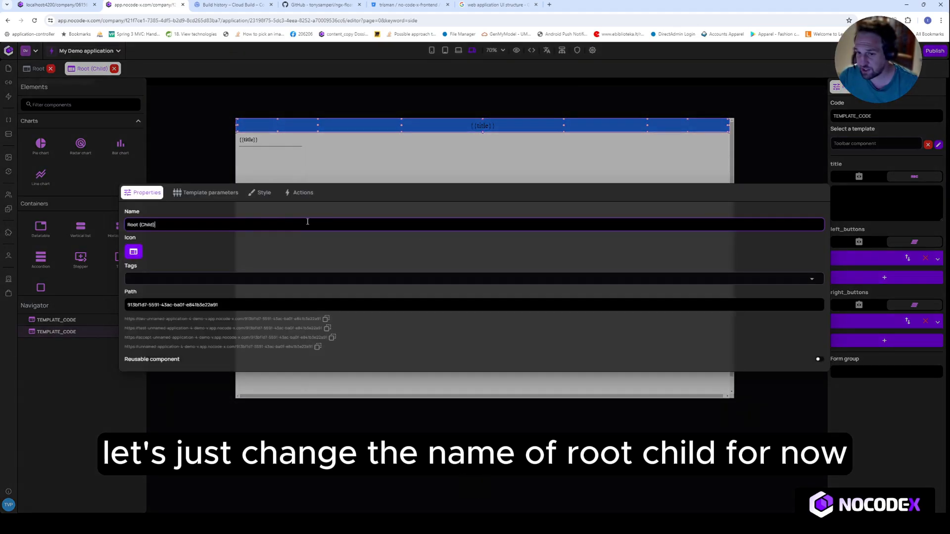
{"action": "key", "text": "ctrl+a"}
{"action": "type", "text": "Section"}
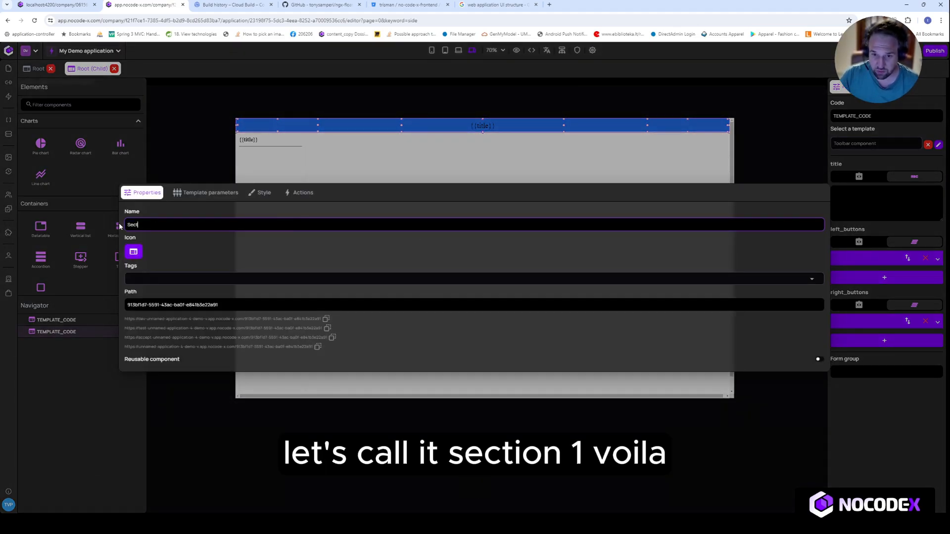
{"action": "left_click", "coordinate": [110, 227]}
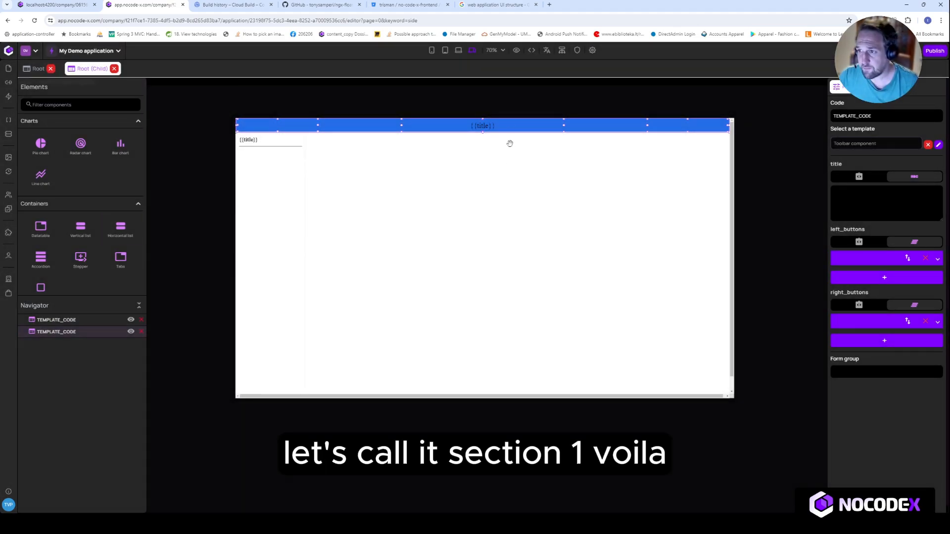
On the Root page, set the side navigation's X position to 100 px
{"action": "left_click", "coordinate": [34, 69]}
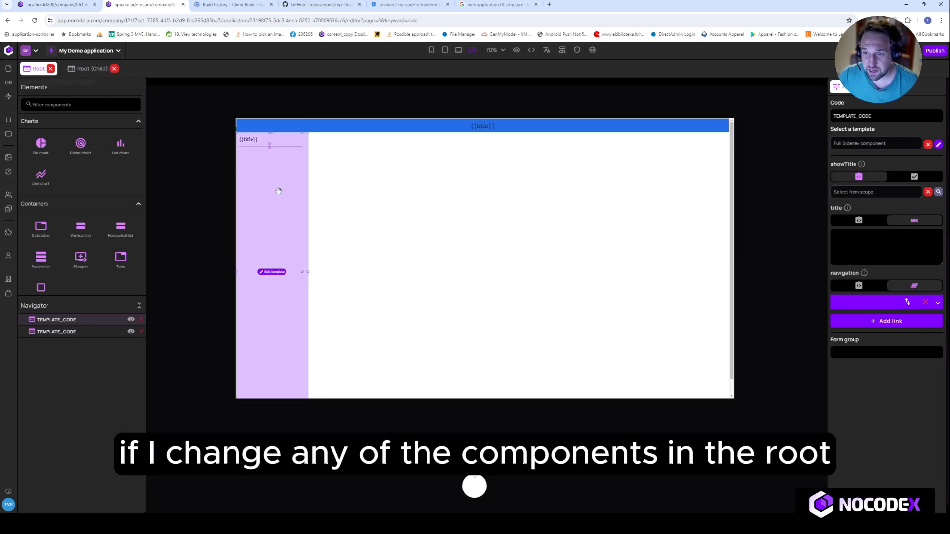
{"action": "left_click", "coordinate": [289, 186]}
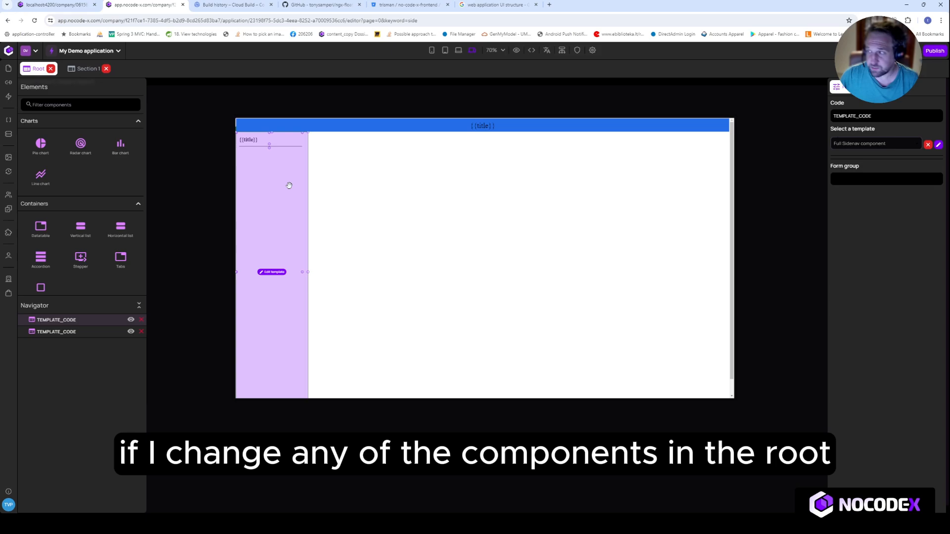
{"action": "left_click", "coordinate": [883, 87]}
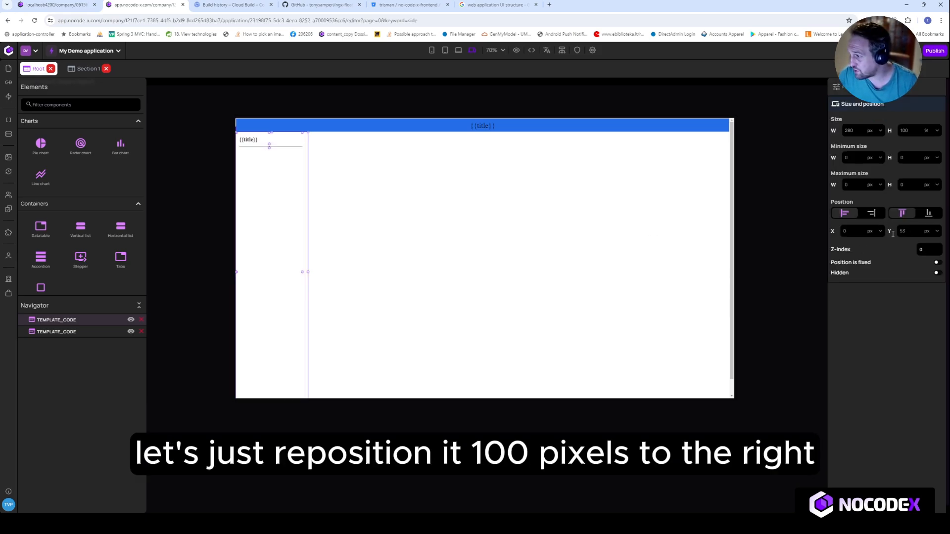
{"action": "left_click", "coordinate": [839, 232]}
{"action": "type", "text": "100"}
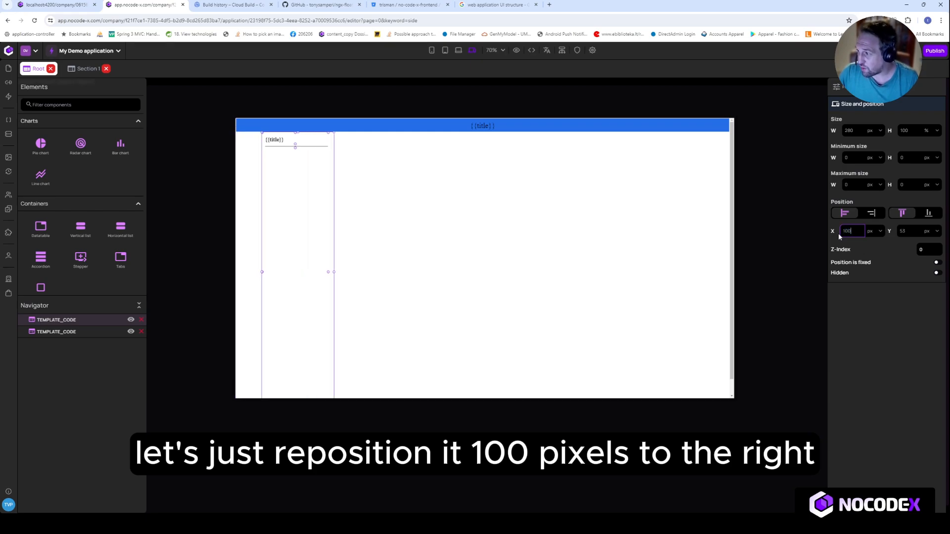
{"action": "key", "text": "Tab"}
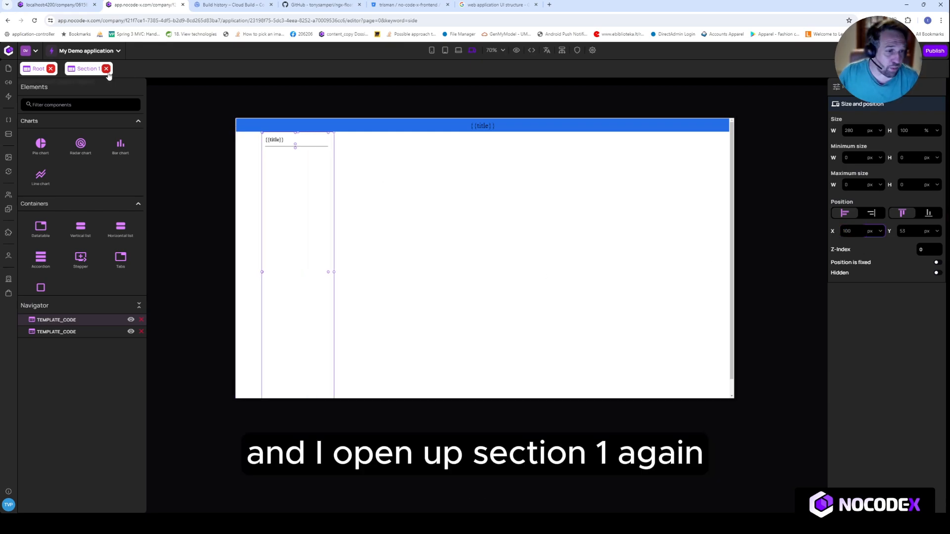
On the Section 1 page, set the inherited side navigation's X position to 200 px
{"action": "left_click", "coordinate": [87, 72]}
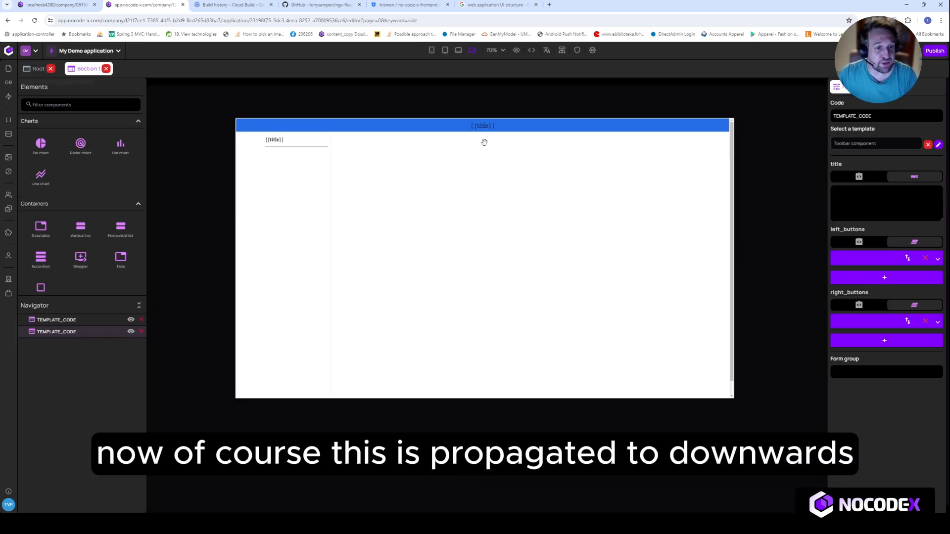
{"action": "left_click", "coordinate": [305, 227]}
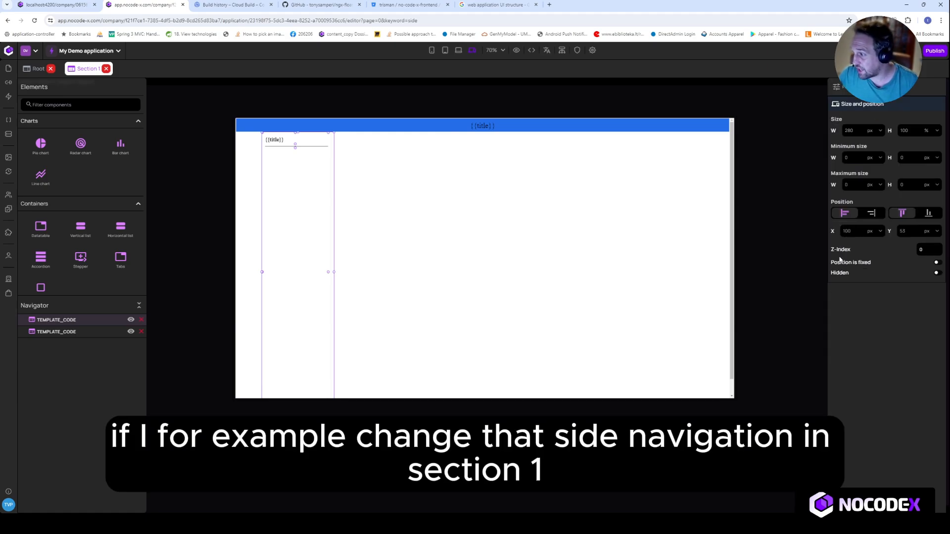
{"action": "left_click", "coordinate": [832, 233]}
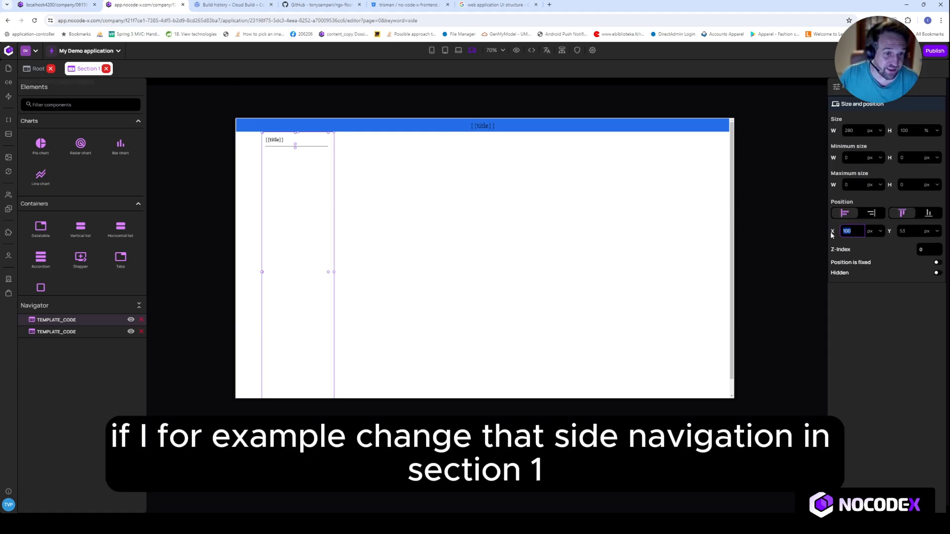
{"action": "type", "text": "2"}
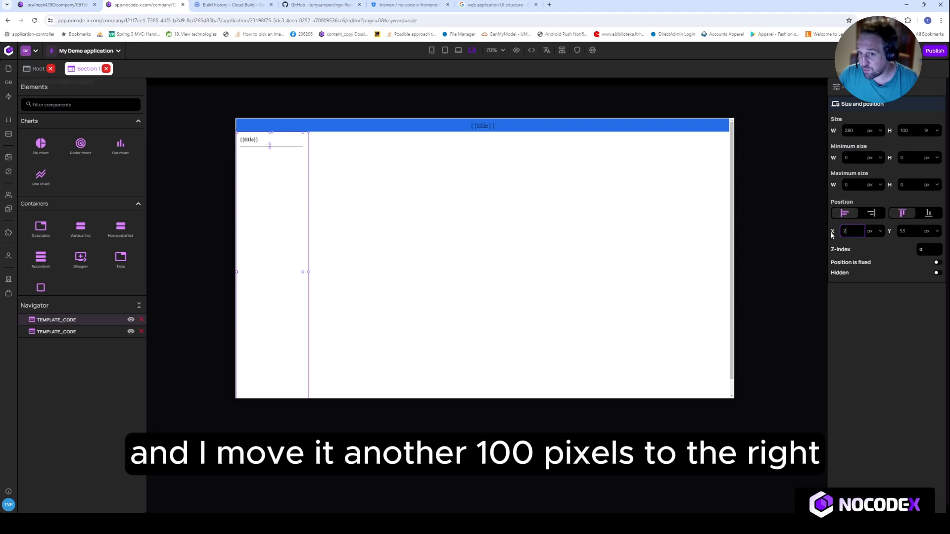
{"action": "type", "text": "00"}
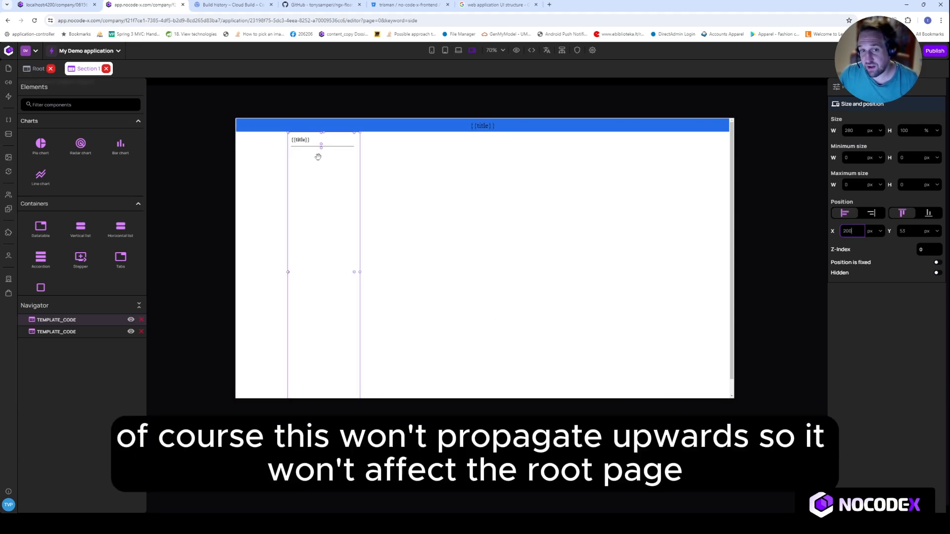
Go back to the Root page and set the side navigation's X position to 0 px
{"action": "left_click", "coordinate": [31, 69]}
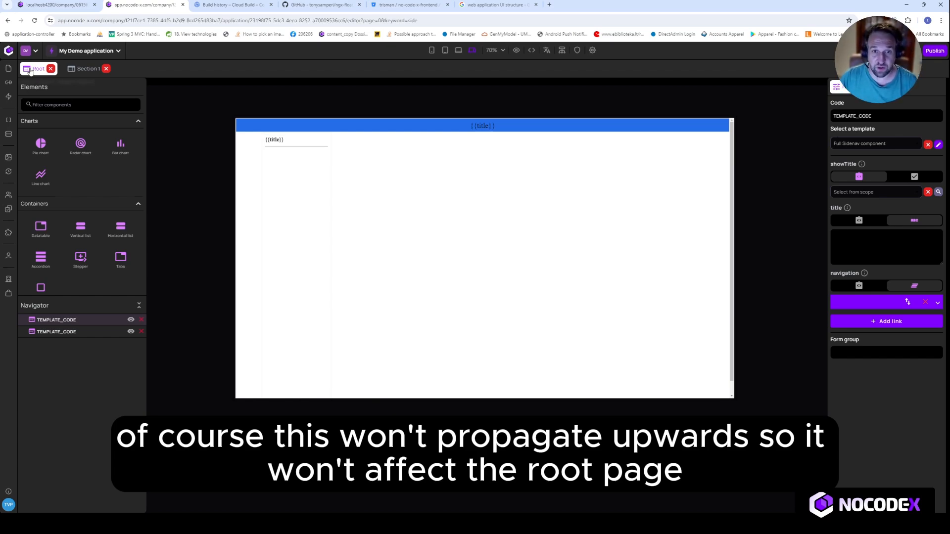
{"action": "mouse_move", "coordinate": [297, 180]}
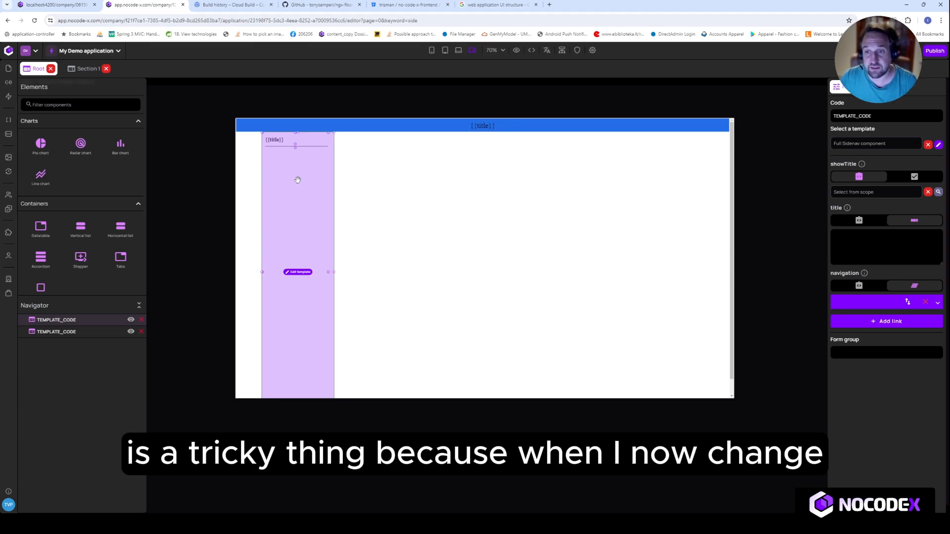
{"action": "left_click", "coordinate": [297, 180]}
{"action": "left_click", "coordinate": [889, 87]}
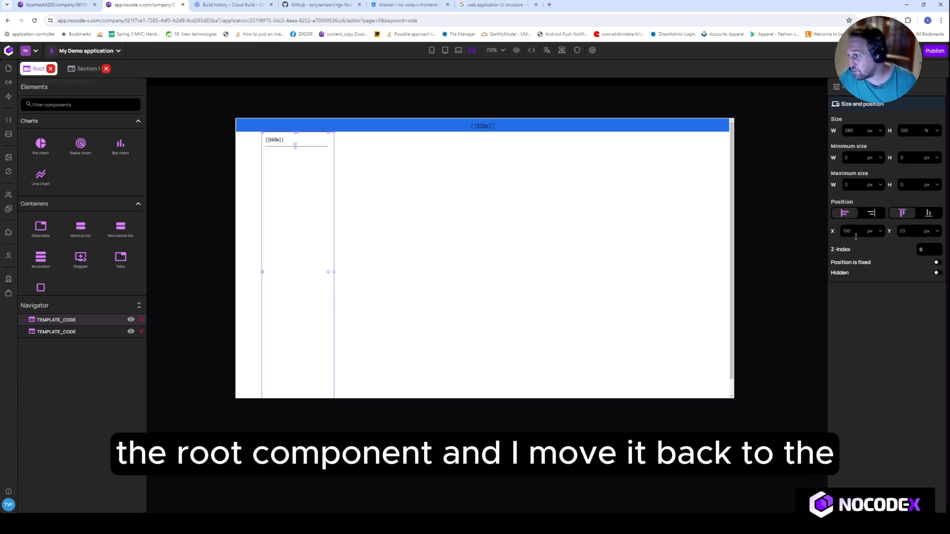
{"action": "left_click", "coordinate": [848, 233]}
{"action": "type", "text": "0"}
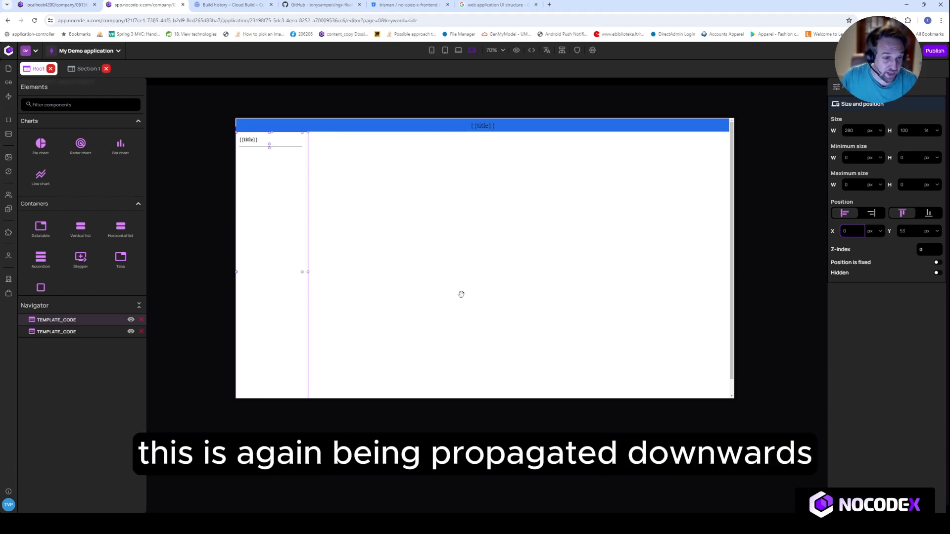
Compare the side navigation's position on the Section 1 and Root pages, ending on Section 1
{"action": "left_click", "coordinate": [79, 69]}
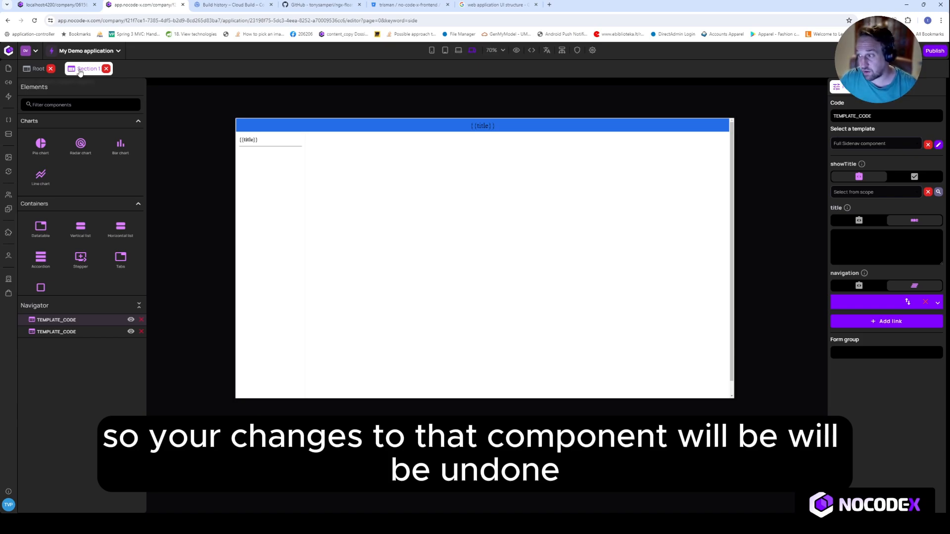
{"action": "left_click", "coordinate": [38, 68]}
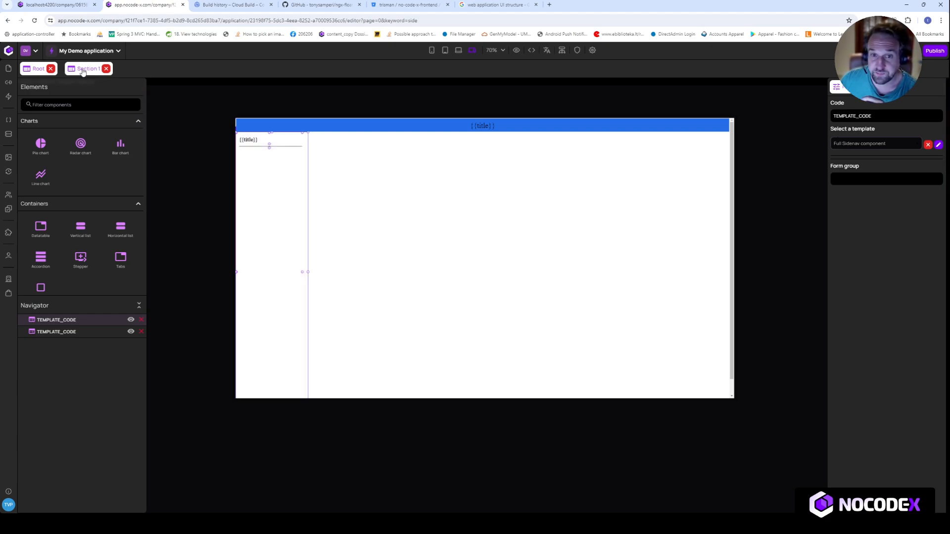
{"action": "left_click", "coordinate": [83, 70]}
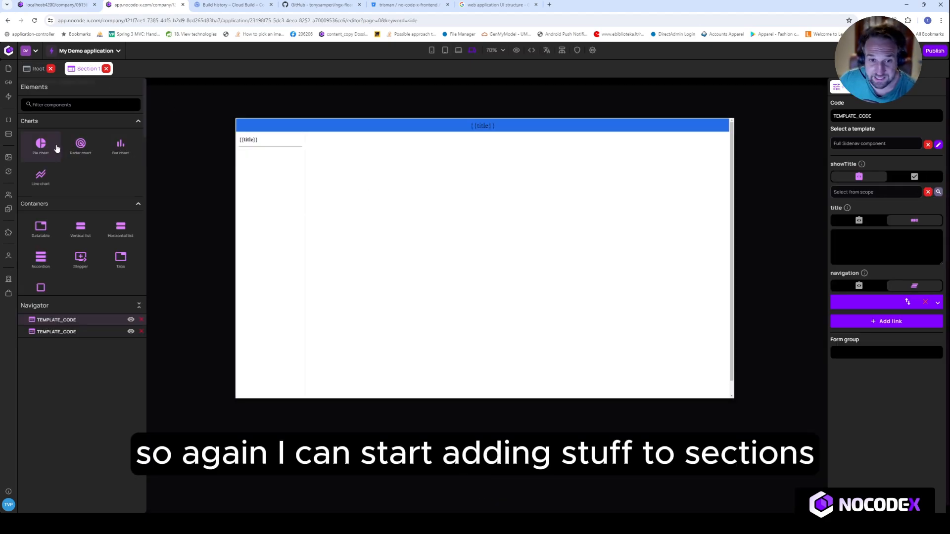
Add a Title component at the start of Section 1's content area, beside the side navigation, with the text "My Section"
{"action": "left_click", "coordinate": [72, 105]}
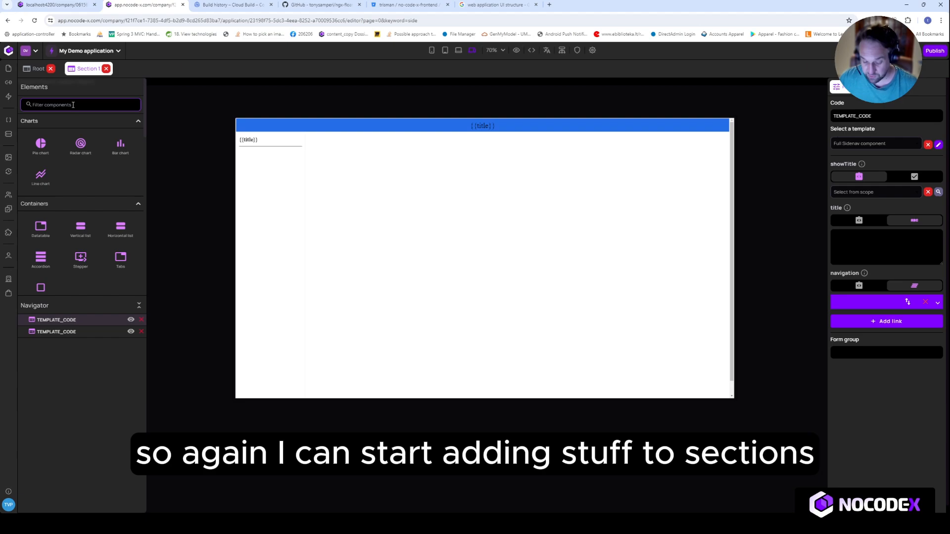
{"action": "type", "text": "t"}
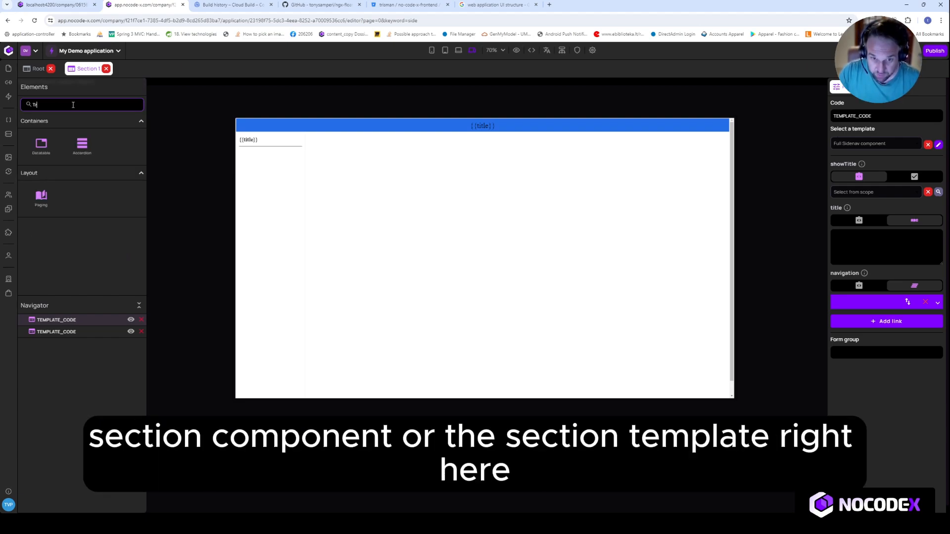
{"action": "type", "text": "it"}
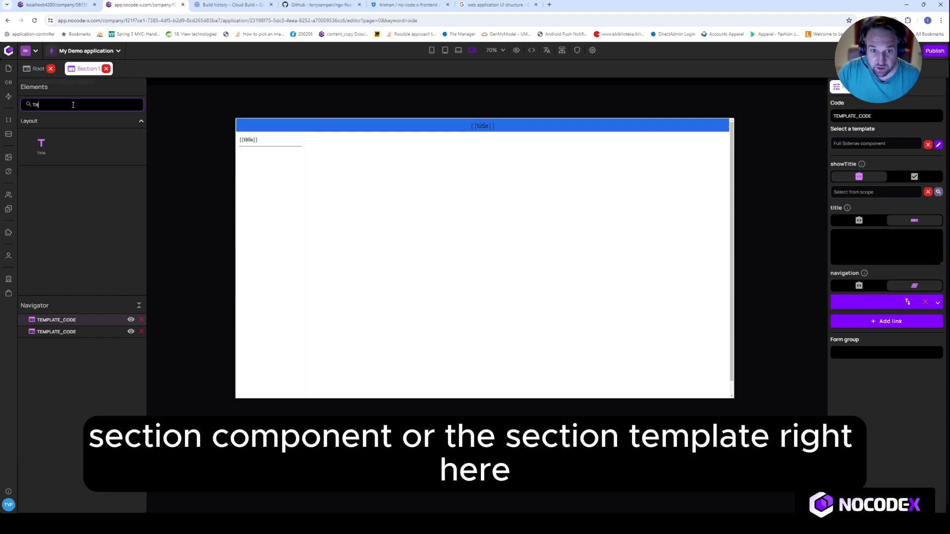
{"action": "left_click_drag", "start_coordinate": [42, 144], "coordinate": [335, 144]}
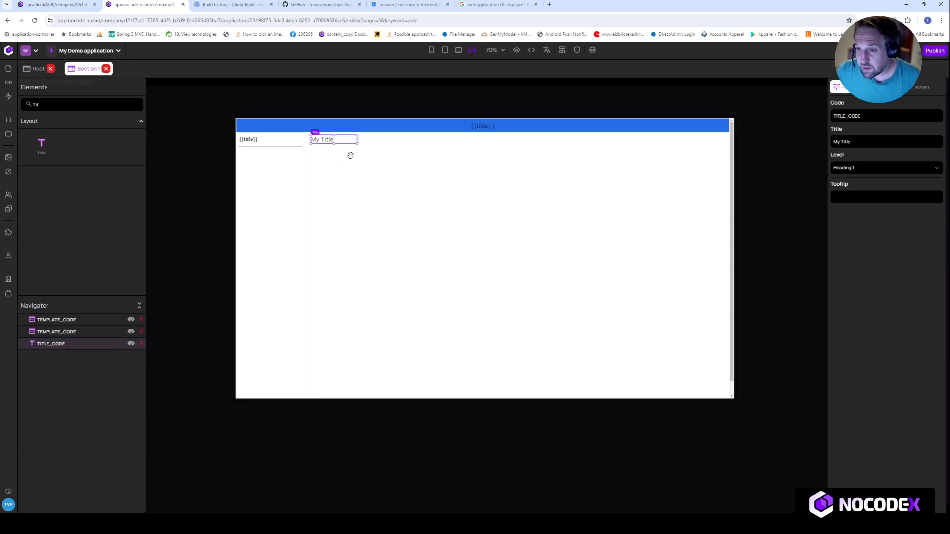
{"action": "double_click", "coordinate": [842, 142]}
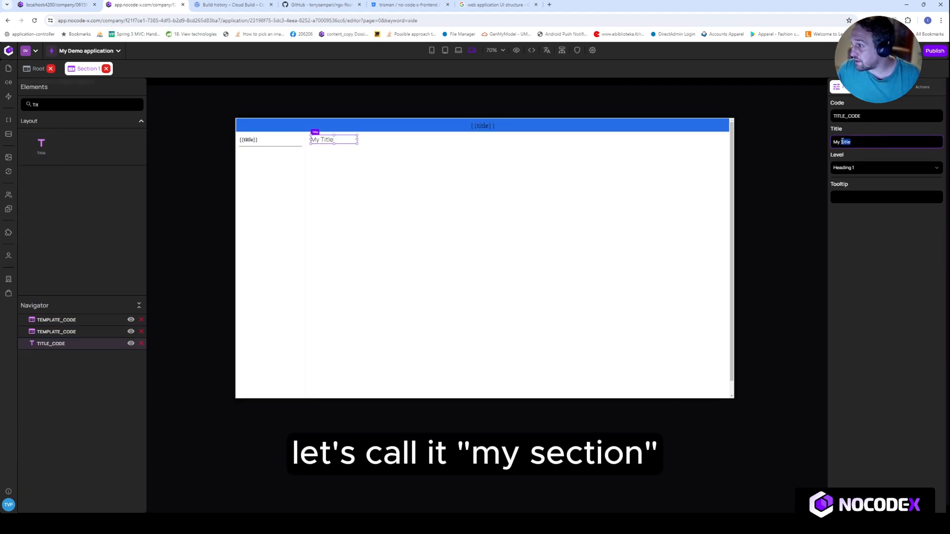
{"action": "type", "text": "Section"}
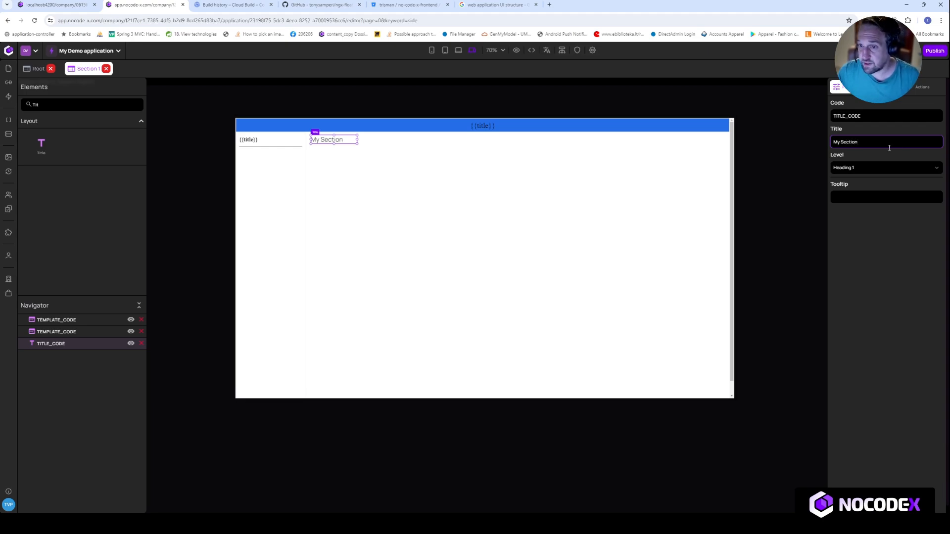
Place a Datatable component below the My Section title and widen it across most of the content area
{"action": "left_click_drag", "start_coordinate": [55, 105], "coordinate": [14, 108]}
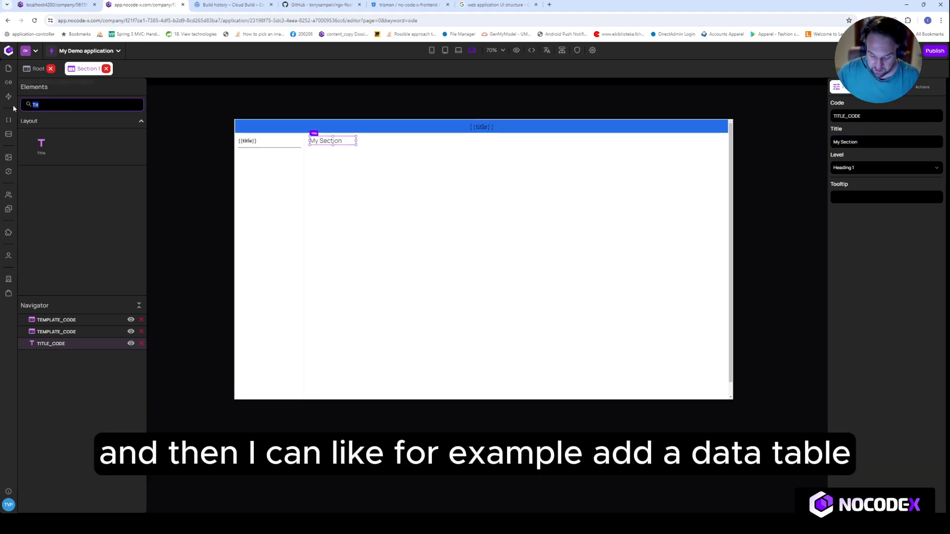
{"action": "type", "text": "date"}
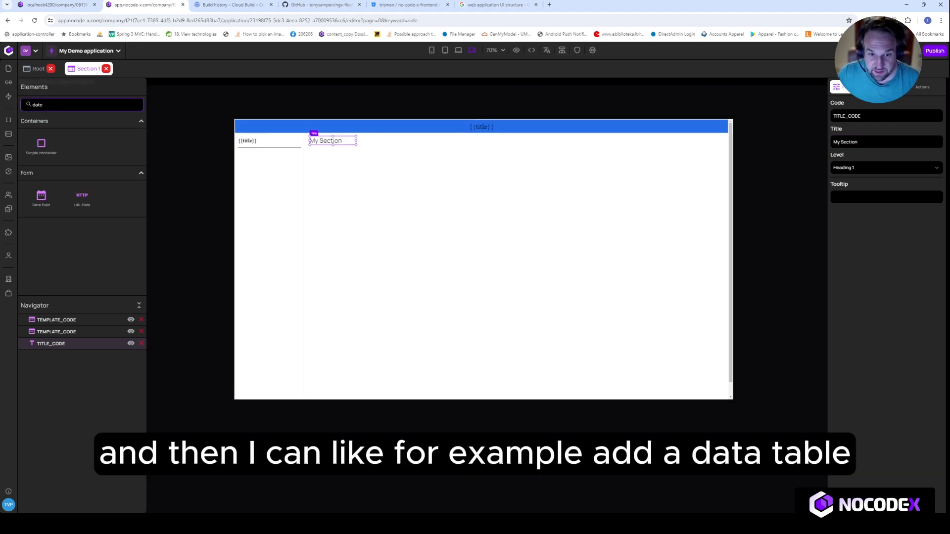
{"action": "key", "text": "BackSpace"}
{"action": "type", "text": "a"}
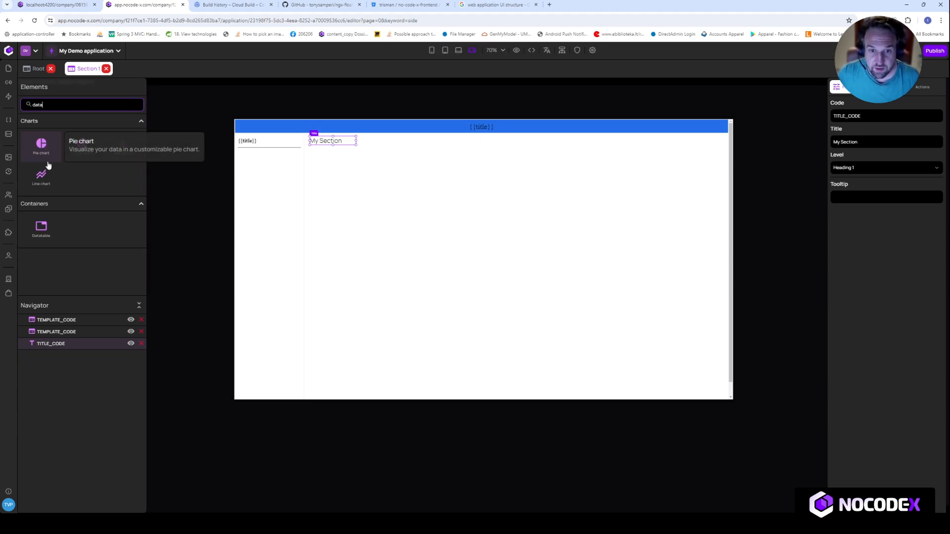
{"action": "left_click_drag", "start_coordinate": [57, 234], "coordinate": [352, 190]}
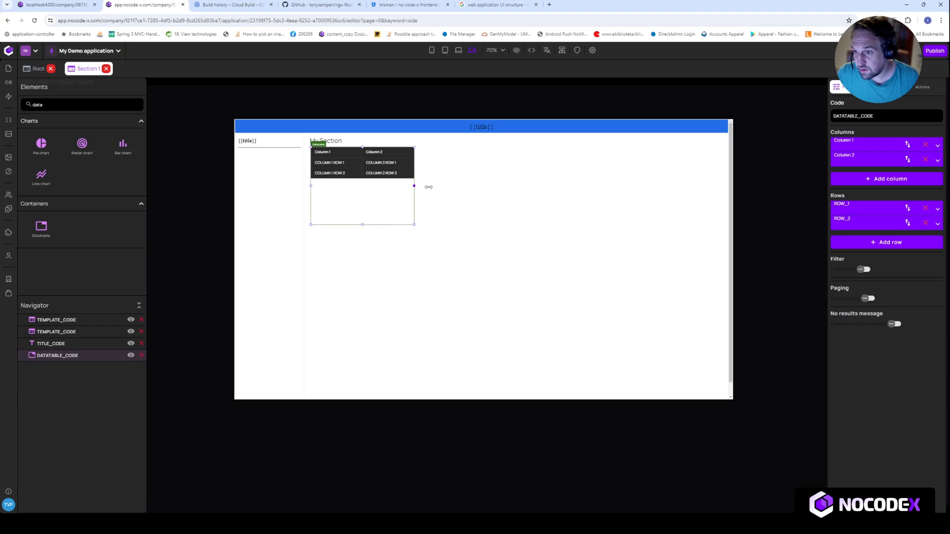
{"action": "left_click_drag", "start_coordinate": [428, 187], "coordinate": [707, 189]}
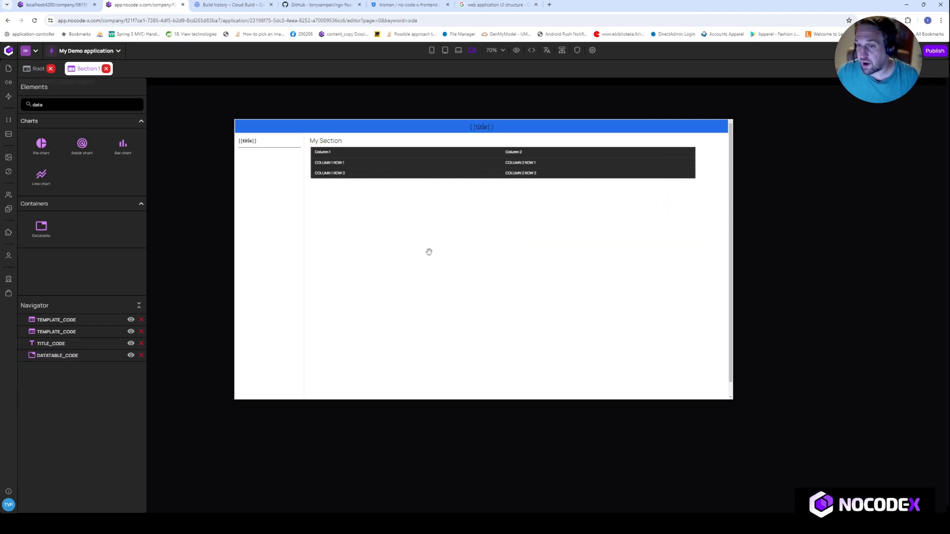
{"action": "left_click_drag", "start_coordinate": [322, 170], "coordinate": [498, 257]}
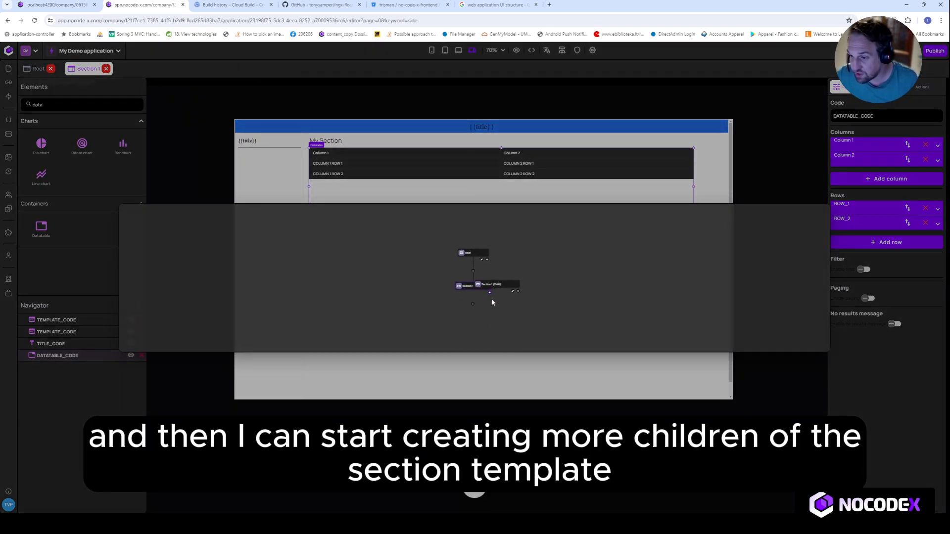
Create two child pages under Section 1 in the page hierarchy
{"action": "left_click", "coordinate": [489, 293]}
{"action": "left_click", "coordinate": [490, 293]}
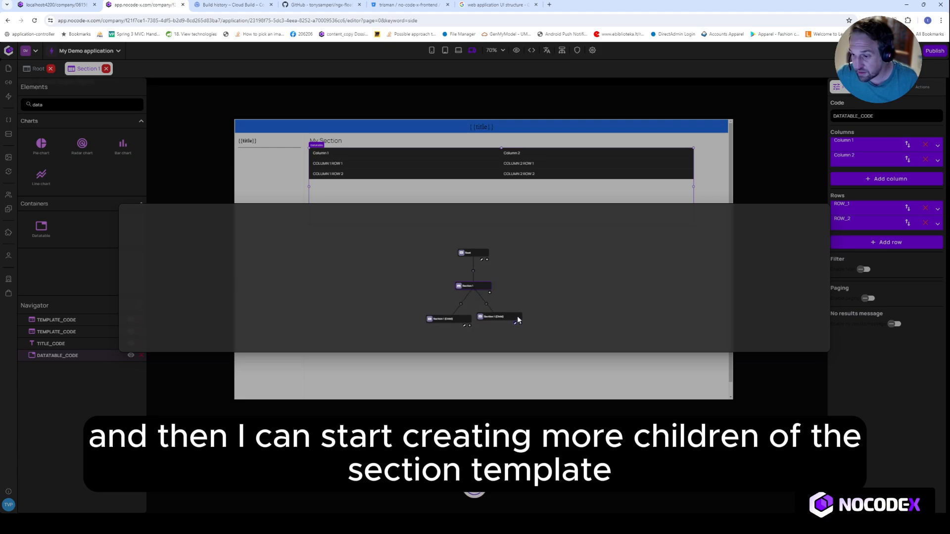